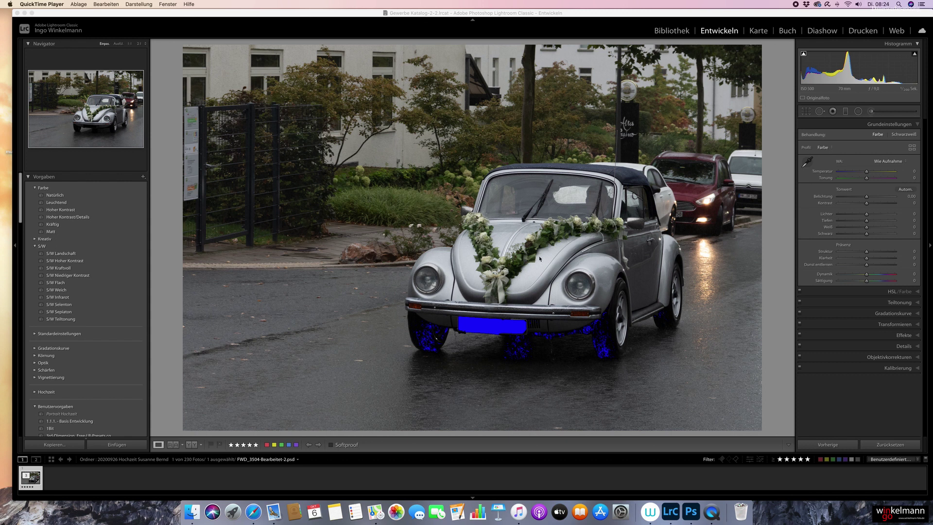
# - Bring the Lightroom Classic window, showing the wedding Beetle photo in Develop, to the front
pyautogui.click(464, 285)
# - Make a virtual copy, apply Auto tone, and set Exposure to about +0.45
pyautogui.press('super+apostrophe')
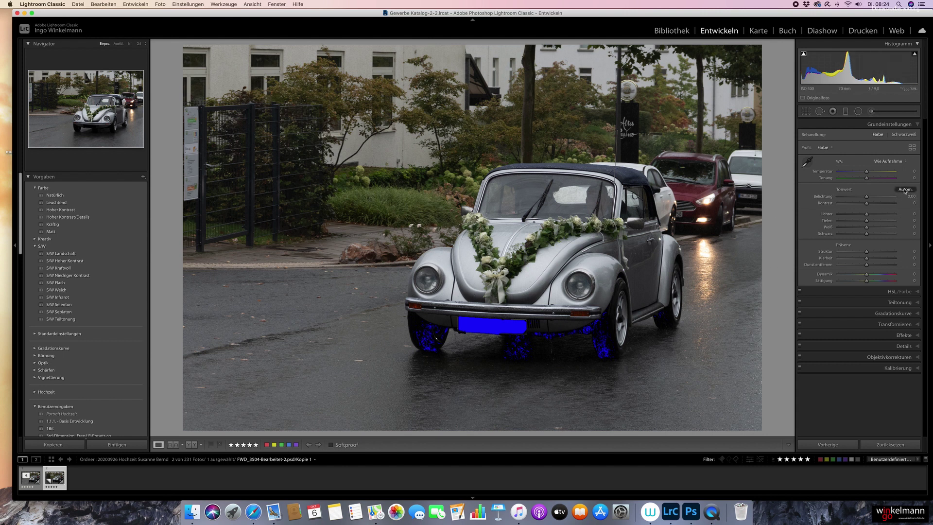
pyautogui.click(905, 189)
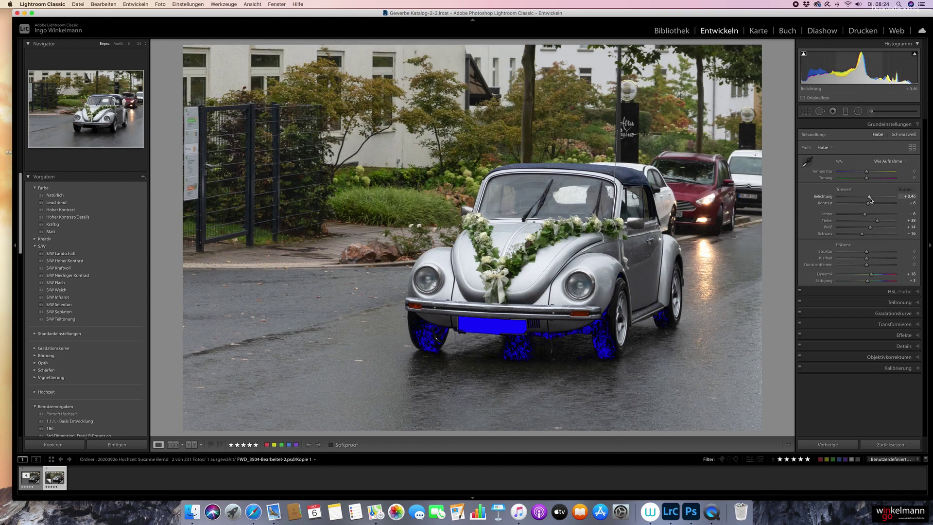
pyautogui.moveTo(868, 198); pyautogui.dragTo(868, 197)
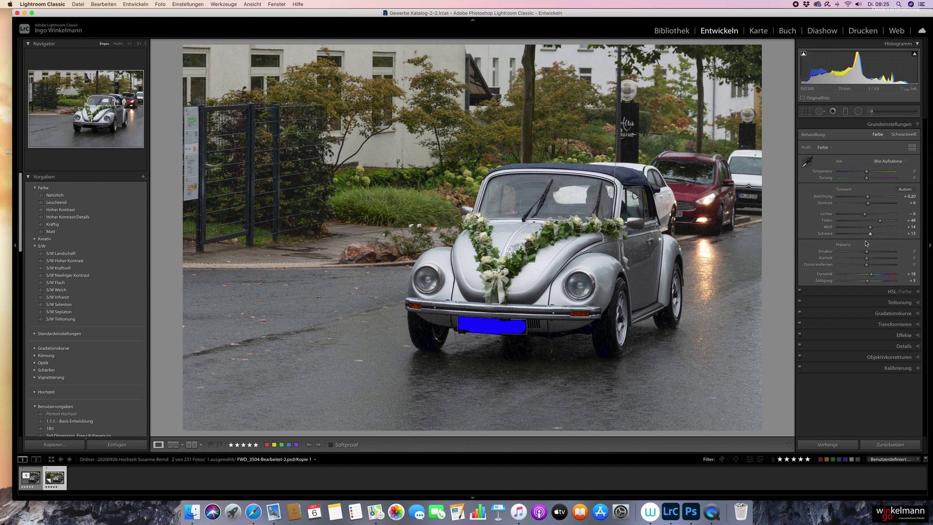
pyautogui.moveTo(868, 197); pyautogui.dragTo(868, 198)
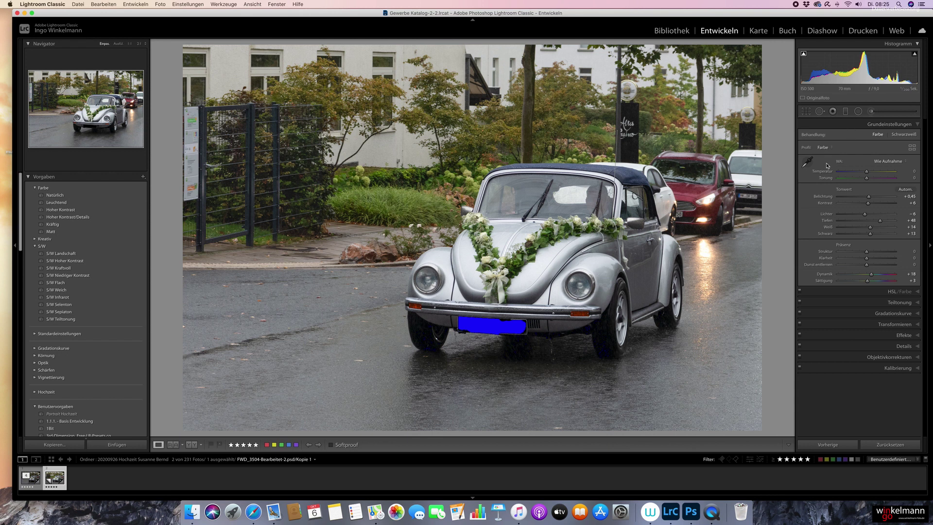
# - At 2:1 zoom, add a first radial filter that brightens the left headlight
pyautogui.click(858, 113)
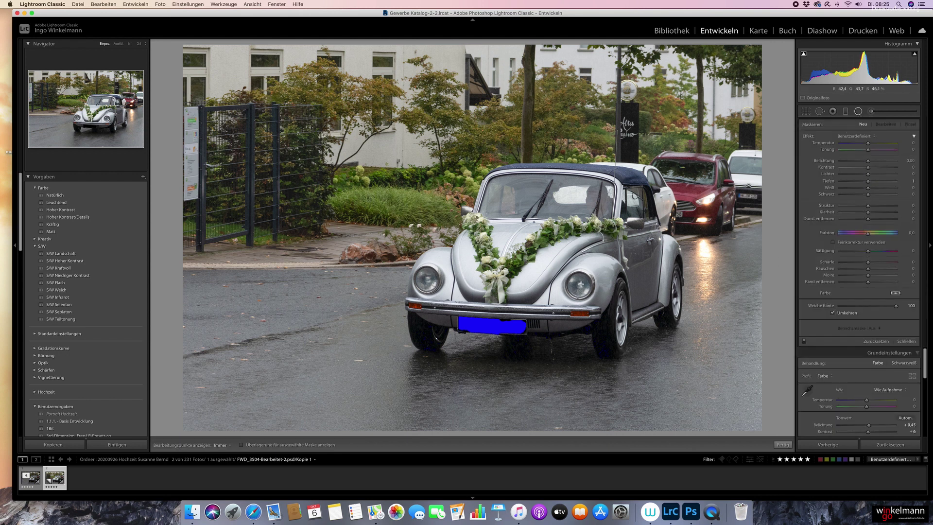
pyautogui.click(139, 43)
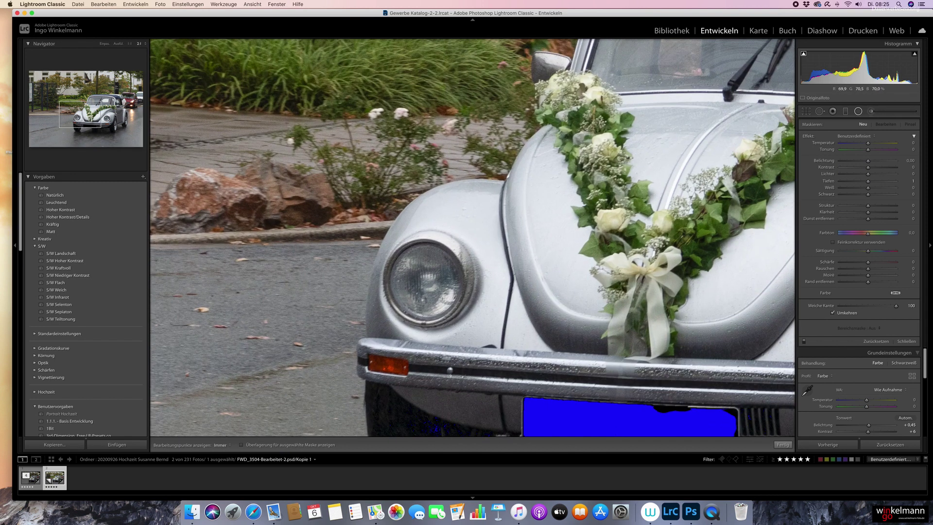
pyautogui.moveTo(426, 282); pyautogui.dragTo(442, 295)
pyautogui.moveTo(440, 295); pyautogui.dragTo(440, 295)
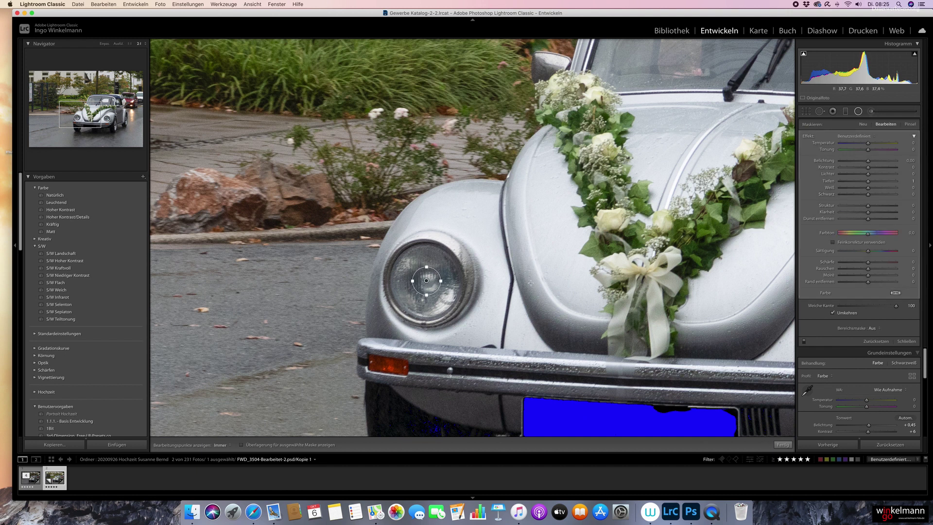
pyautogui.moveTo(867, 162)
pyautogui.mouseDown()
pyautogui.moveTo(885, 165)
pyautogui.moveTo(880, 145)
pyautogui.mouseUp()
pyautogui.click(857, 111)
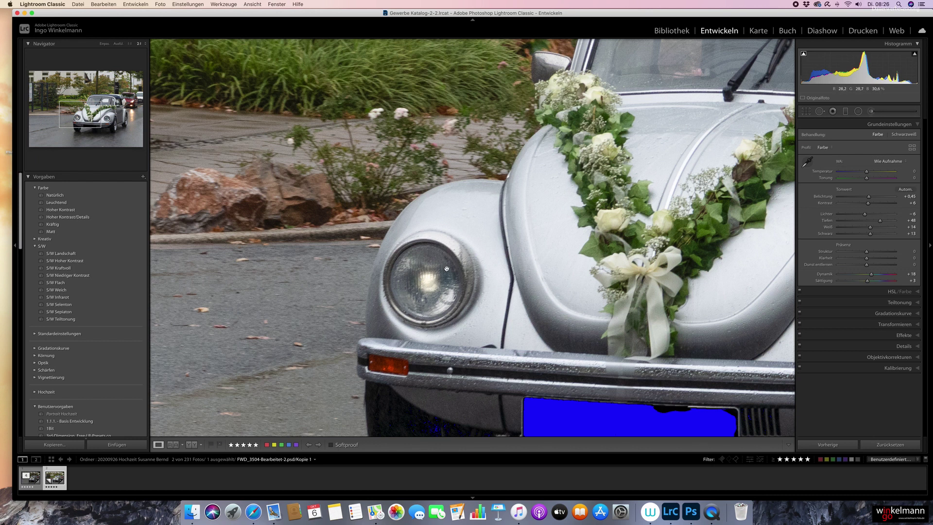
# - Add a radial filter centred on the left headlight with Exposure about 2.7 and warmer Temperature
pyautogui.click(858, 111)
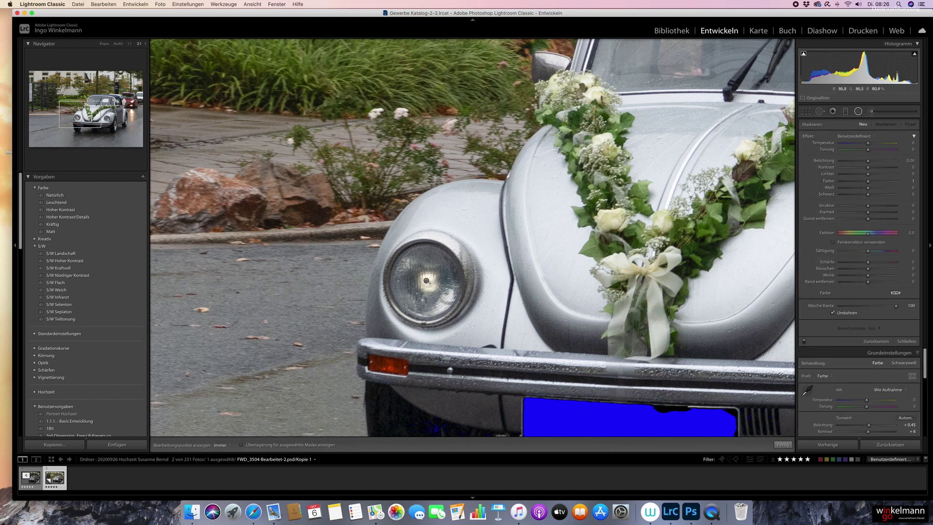
pyautogui.moveTo(437, 289)
pyautogui.mouseDown()
pyautogui.moveTo(465, 319)
pyautogui.moveTo(462, 312)
pyautogui.mouseUp()
pyautogui.moveTo(430, 283); pyautogui.dragTo(425, 280)
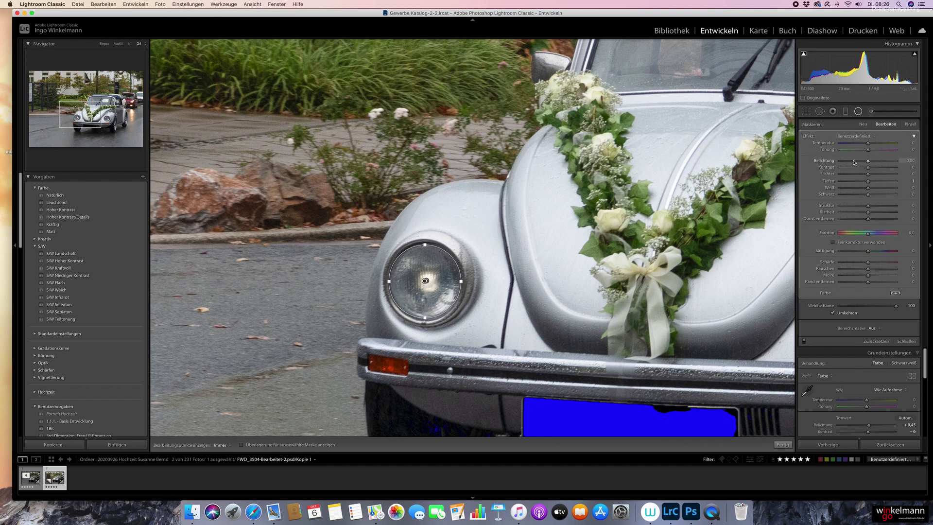
pyautogui.moveTo(869, 163)
pyautogui.mouseDown()
pyautogui.moveTo(891, 163)
pyautogui.moveTo(886, 144)
pyautogui.mouseUp()
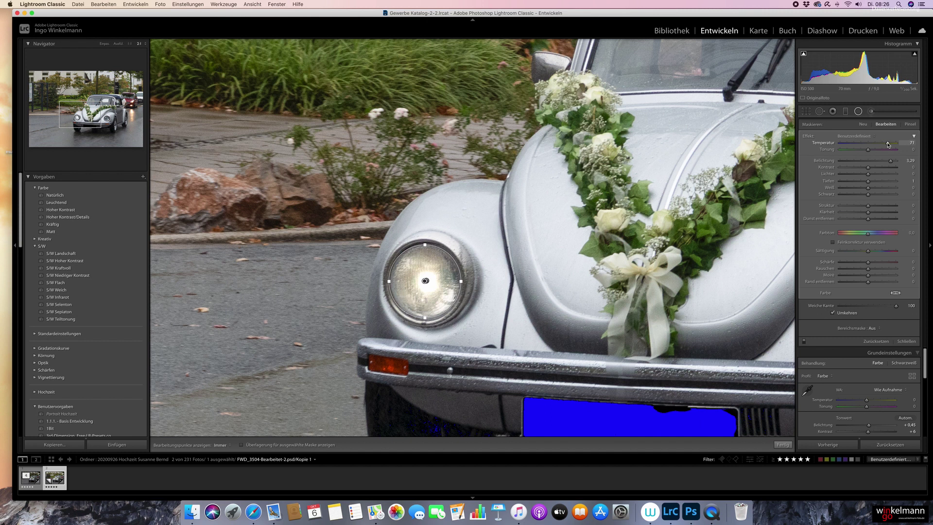
# - Review the left headlight glow at Fit, then zoom in on the right headlight
pyautogui.click(858, 111)
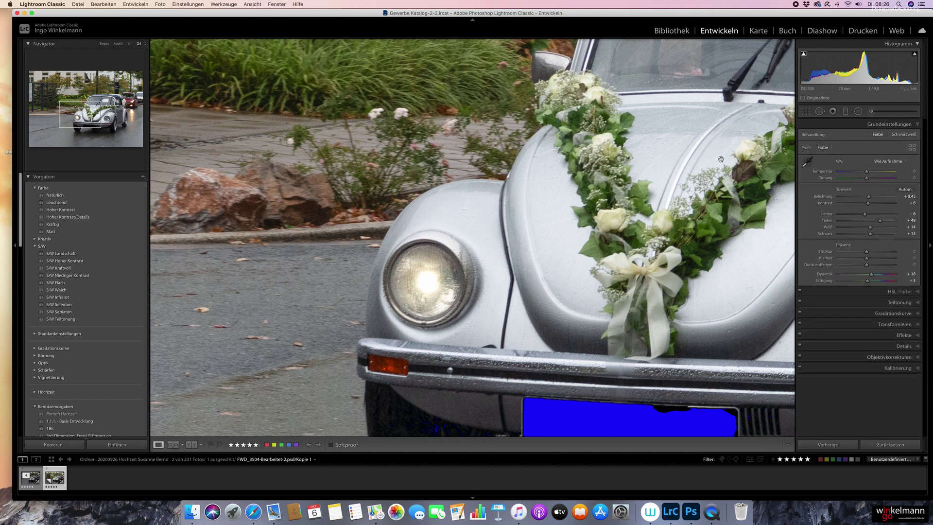
pyautogui.click(104, 44)
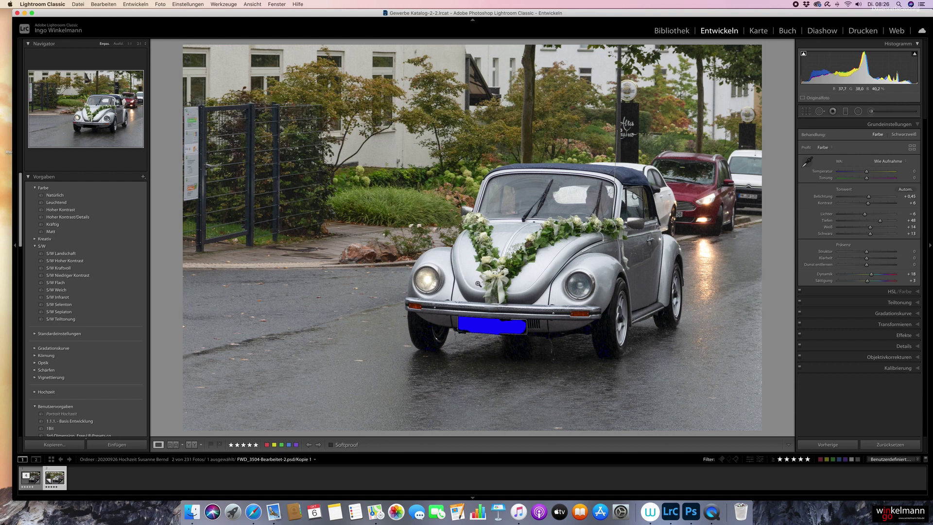
pyautogui.click(139, 44)
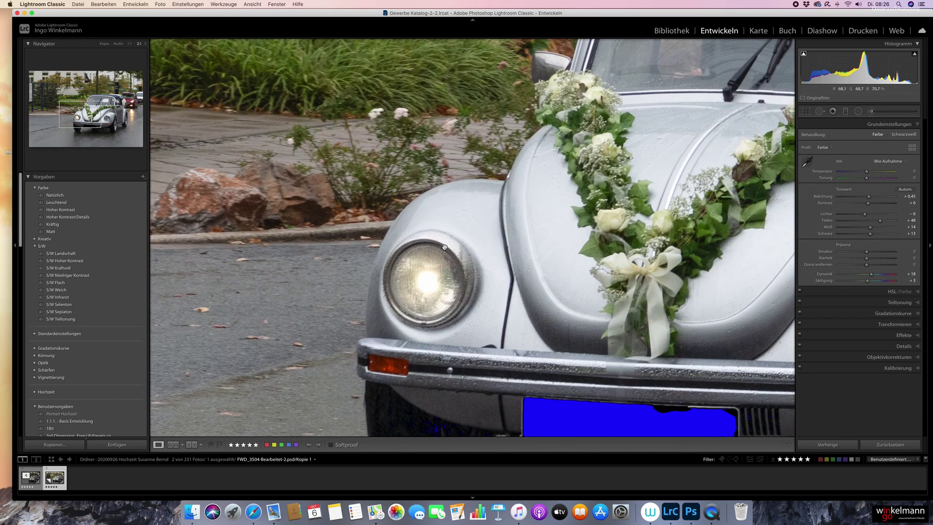
pyautogui.click(692, 342)
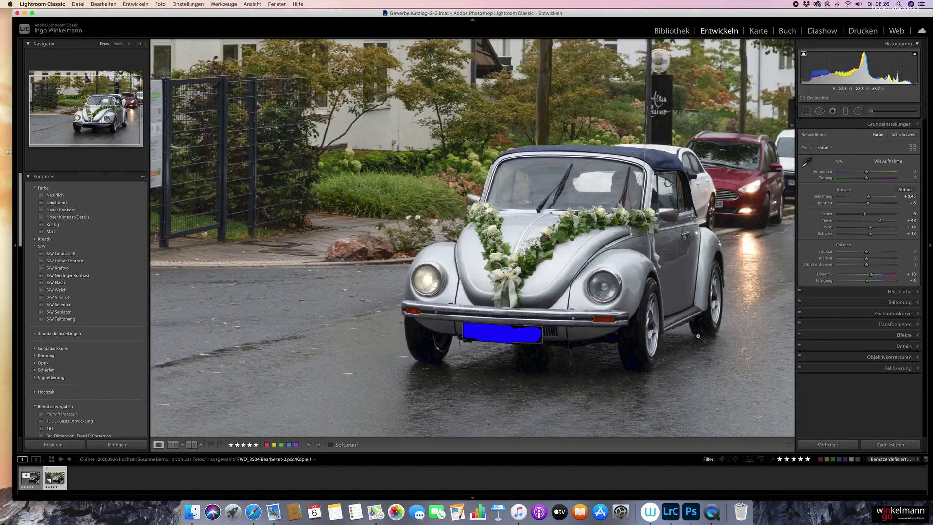
pyautogui.click(586, 290)
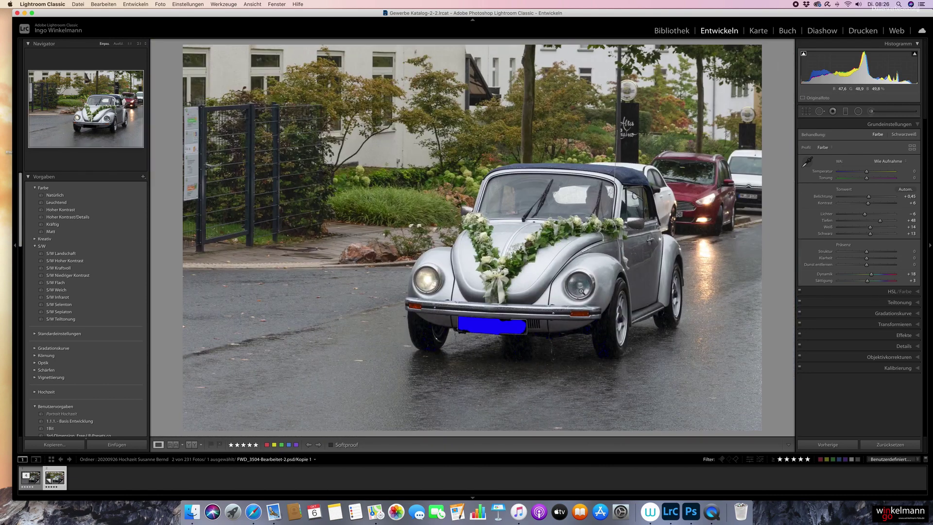
pyautogui.click(582, 290)
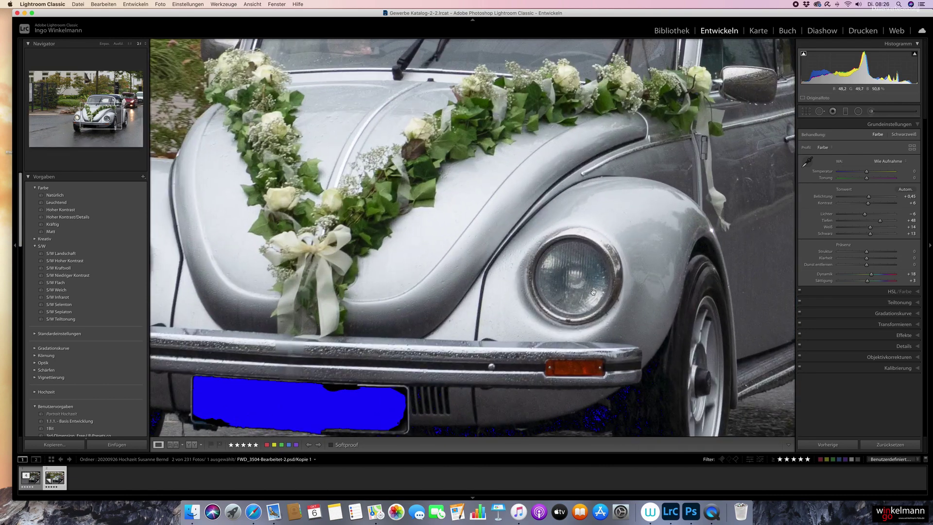
# - Draw a larger radial filter around the right headlight and raise its Exposure
pyautogui.click(857, 112)
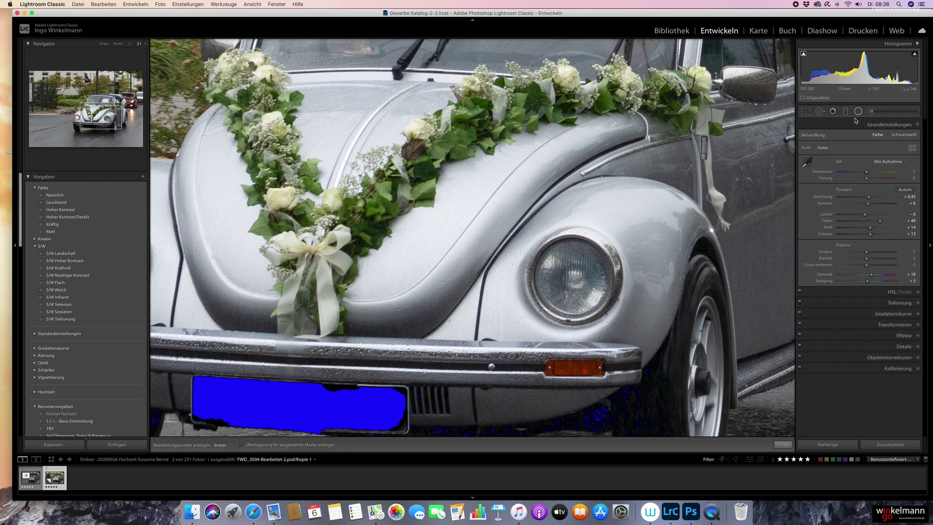
pyautogui.moveTo(576, 277)
pyautogui.mouseDown()
pyautogui.moveTo(589, 289)
pyautogui.moveTo(574, 277)
pyautogui.mouseUp()
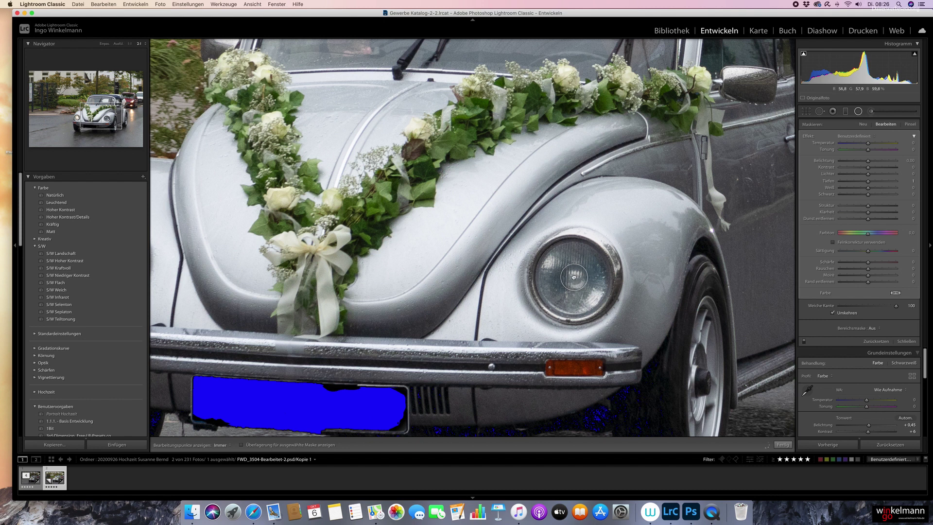
pyautogui.moveTo(868, 162)
pyautogui.mouseDown()
pyautogui.moveTo(883, 162)
pyautogui.moveTo(877, 144)
pyautogui.mouseUp()
pyautogui.click(584, 276)
pyautogui.moveTo(579, 279); pyautogui.dragTo(611, 313)
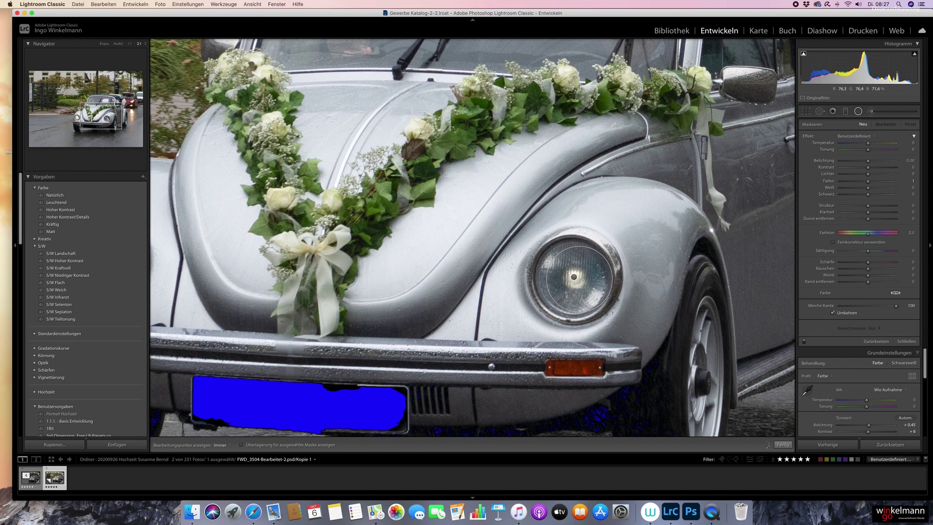
pyautogui.moveTo(612, 312); pyautogui.dragTo(614, 316)
pyautogui.click(575, 278)
pyautogui.moveTo(868, 162)
pyautogui.mouseDown()
pyautogui.moveTo(883, 162)
pyautogui.moveTo(881, 145)
pyautogui.mouseUp()
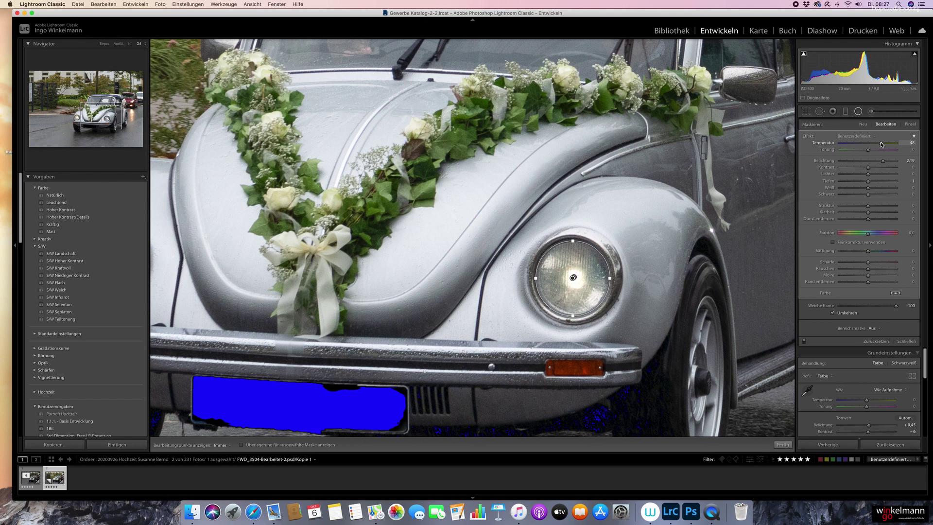
pyautogui.click(858, 112)
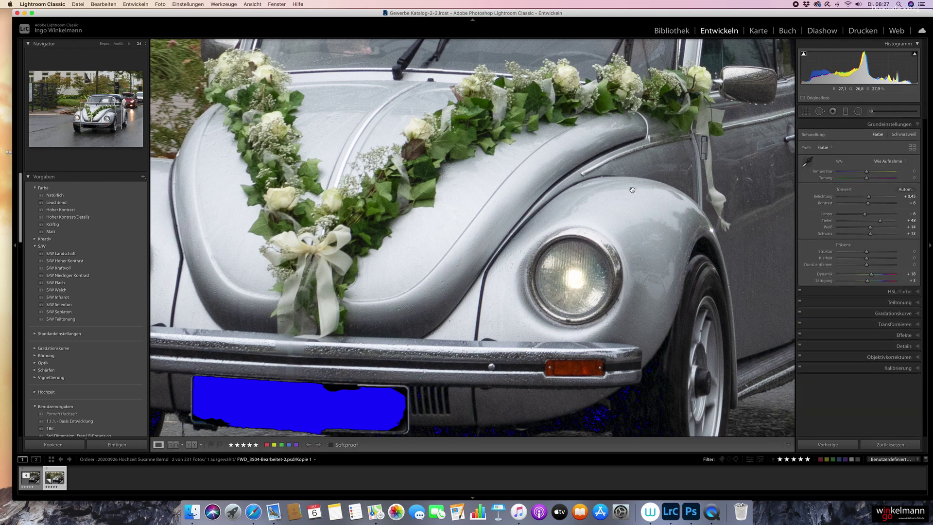
# - Compare both headlights at Fit and reselect the right headlight's radial filter
pyautogui.click(105, 45)
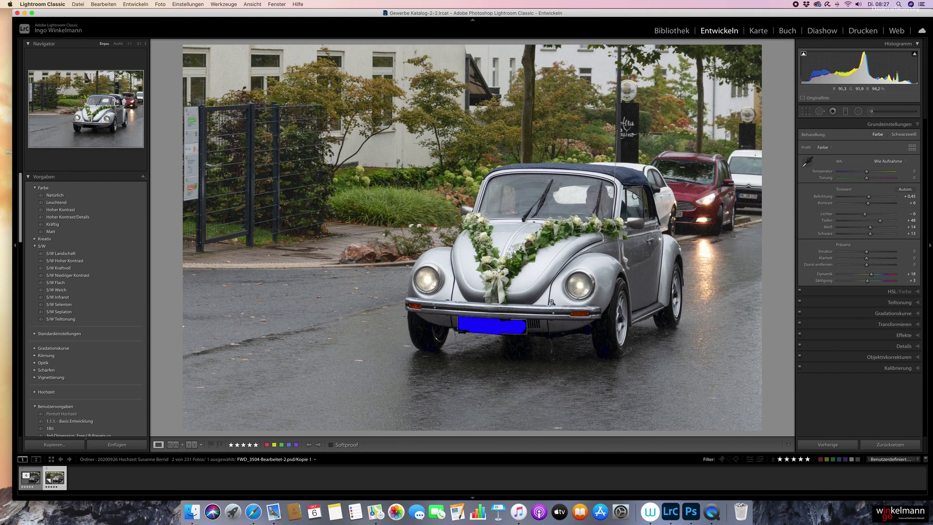
pyautogui.click(581, 286)
pyautogui.press('k')
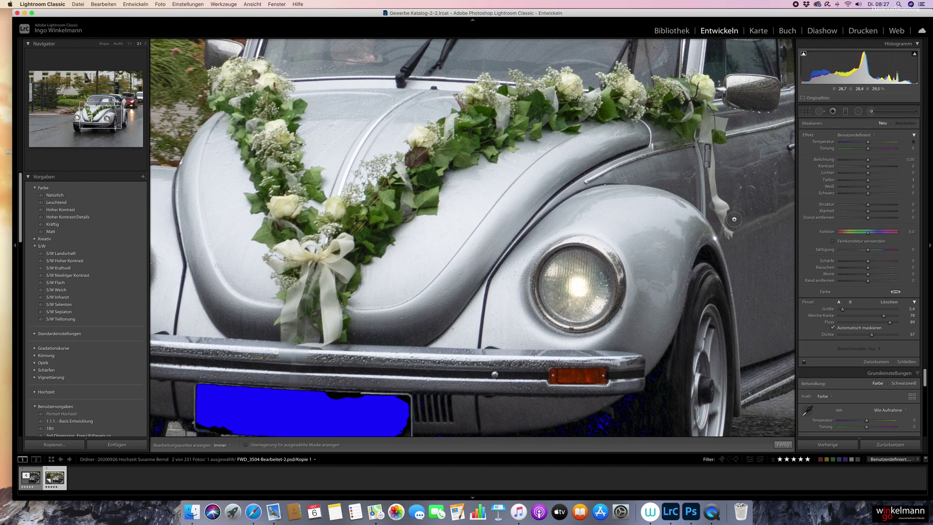
pyautogui.click(858, 111)
pyautogui.click(576, 286)
pyautogui.moveTo(577, 288); pyautogui.dragTo(577, 287)
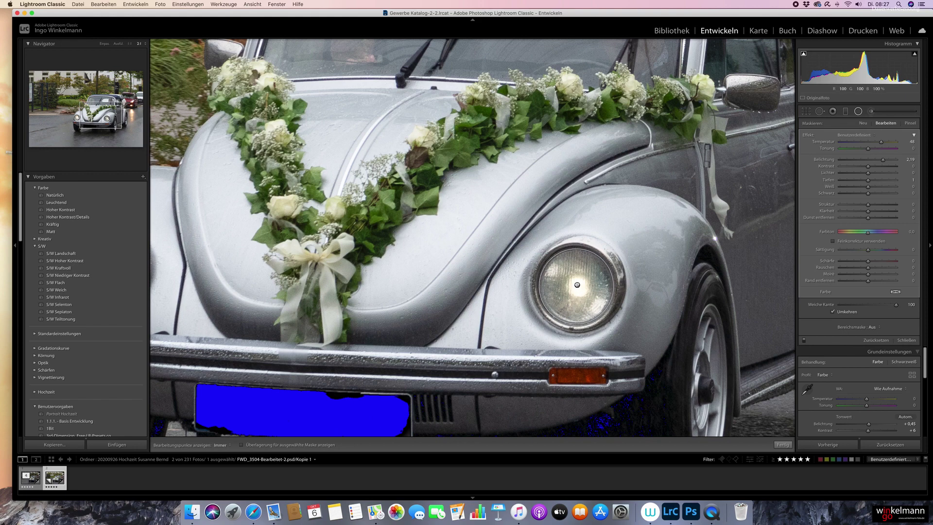
pyautogui.hotkey('shift', 'm')
pyautogui.click(578, 284)
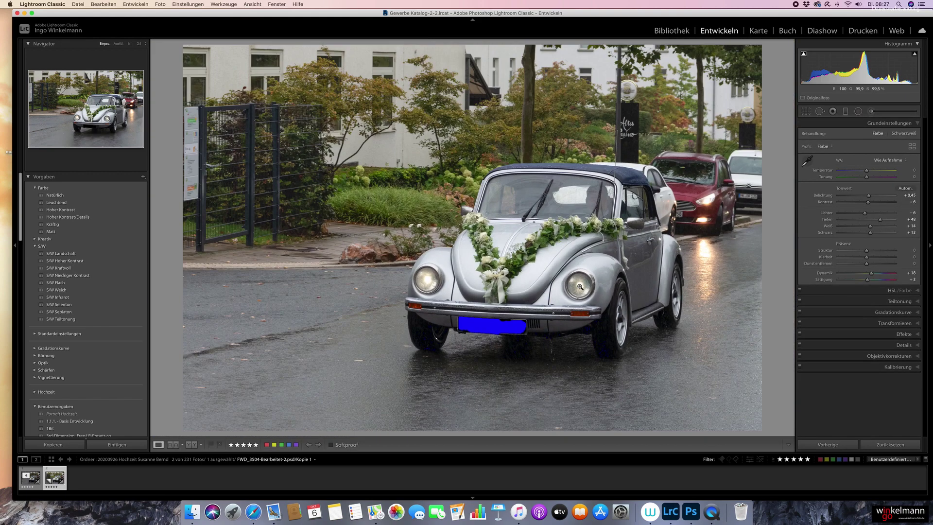
pyautogui.click(580, 283)
# - At 2:1, add an enlarged glow filter on the right headlight with slightly lower Exposure, and recentre the other pin
pyautogui.hotkey('shift', 'm')
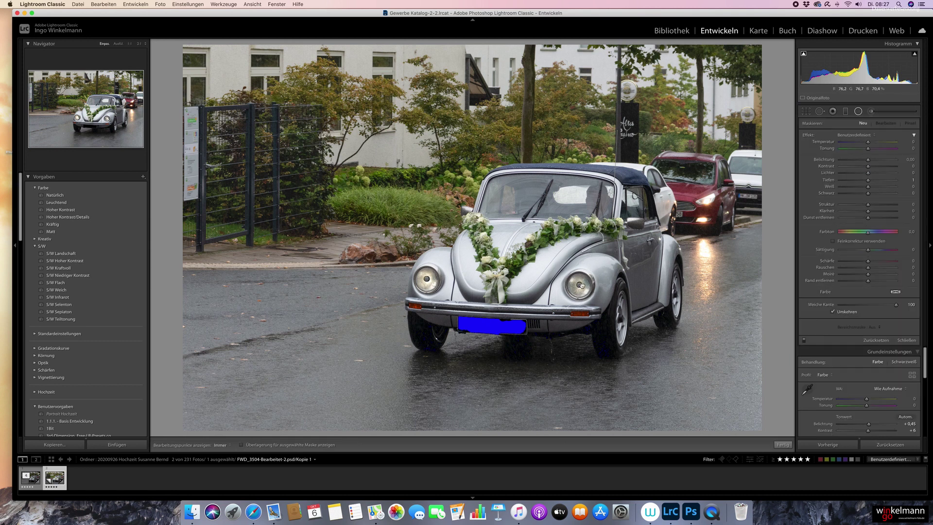
pyautogui.click(582, 284)
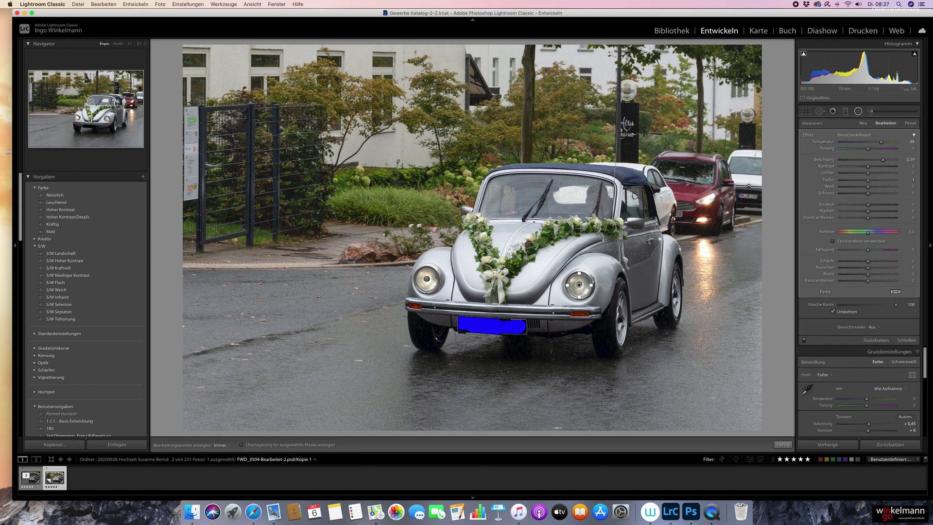
pyautogui.click(139, 44)
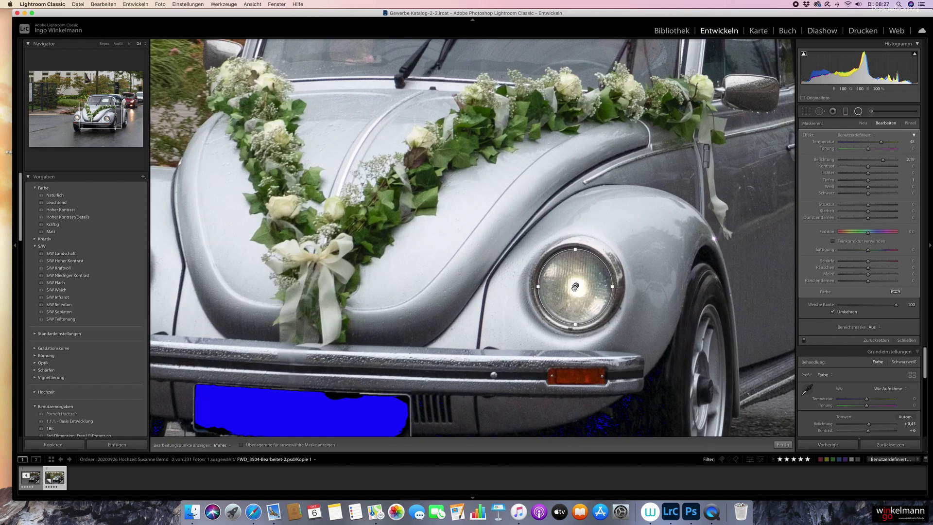
pyautogui.click(576, 285)
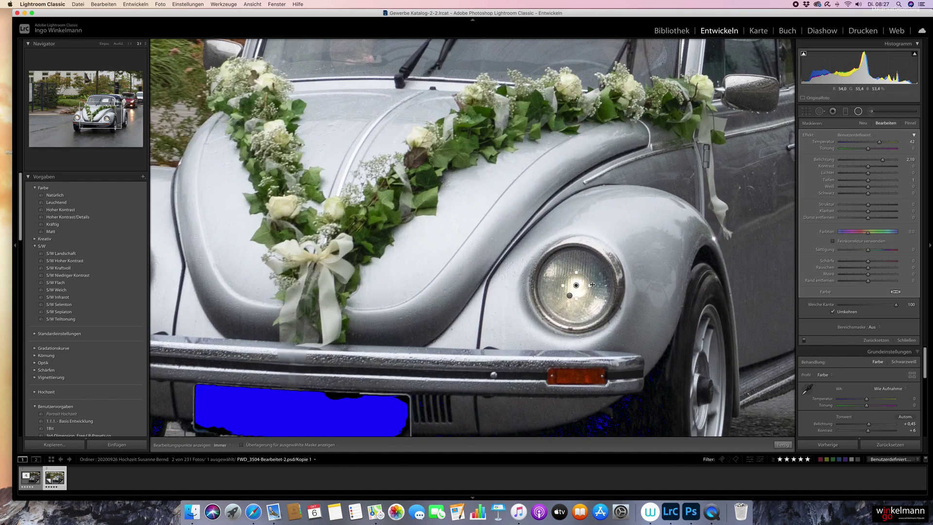
pyautogui.moveTo(577, 300); pyautogui.dragTo(576, 306)
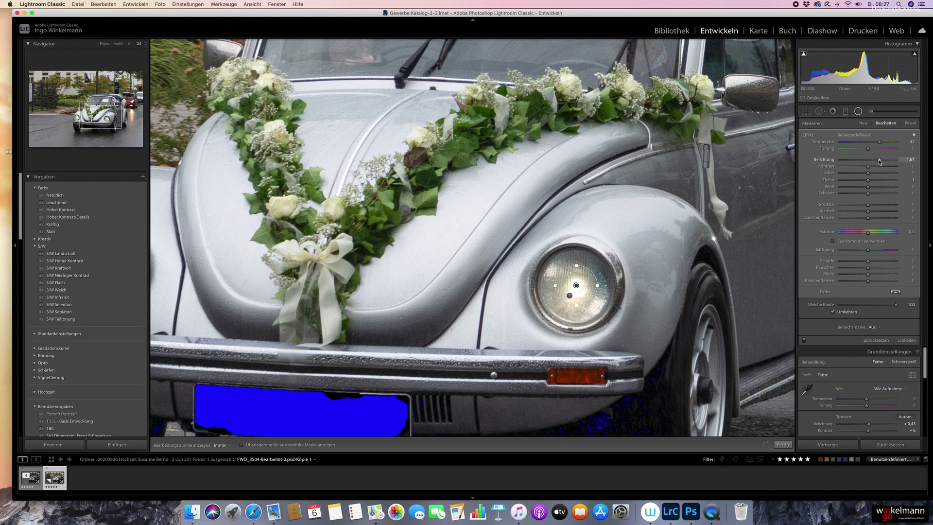
pyautogui.moveTo(878, 162); pyautogui.dragTo(878, 161)
pyautogui.click(569, 295)
pyautogui.moveTo(570, 295); pyautogui.dragTo(574, 285)
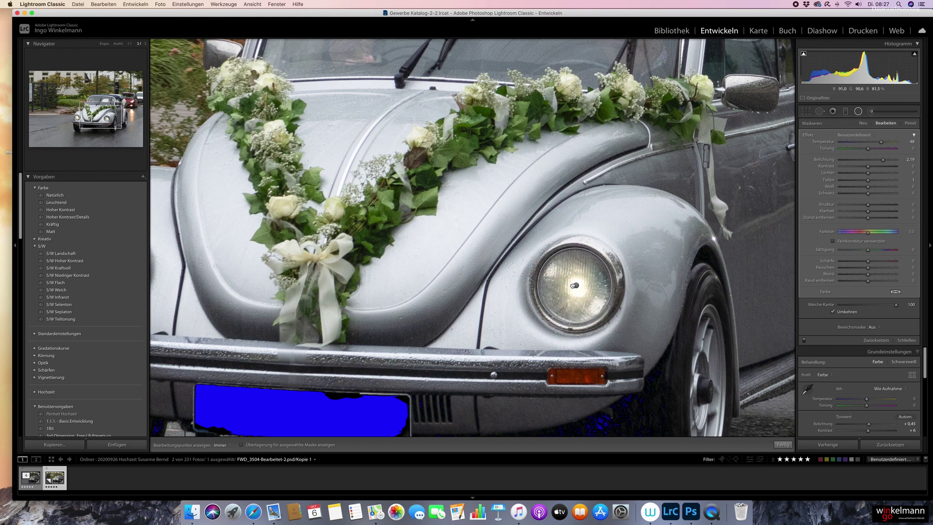
# - At Fit view, slightly lower the Exposure of the right headlight's glow filter
pyautogui.click(854, 115)
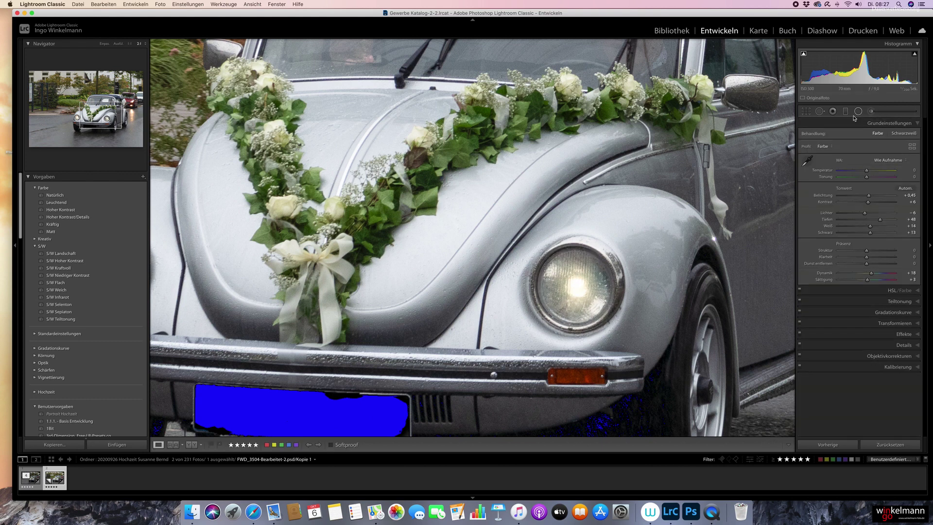
pyautogui.click(416, 404)
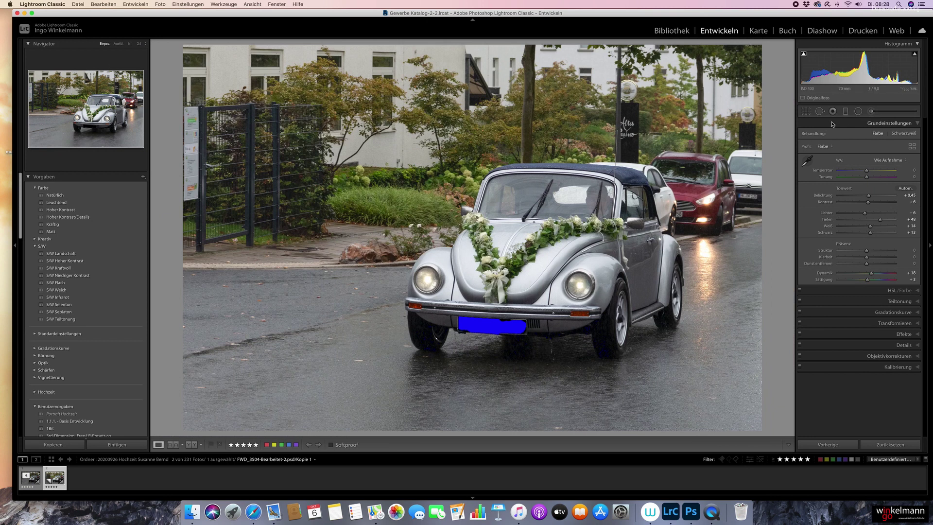
pyautogui.click(858, 111)
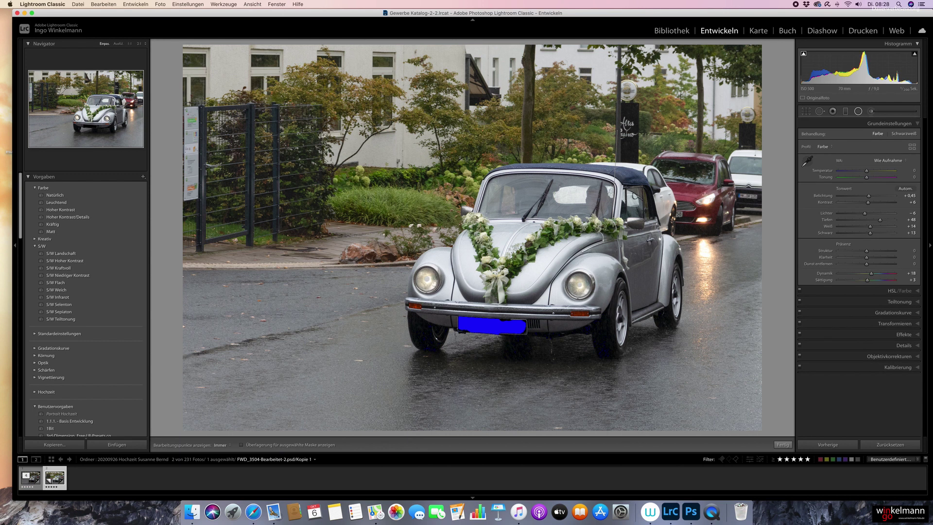
pyautogui.click(579, 284)
pyautogui.moveTo(868, 142)
pyautogui.mouseDown()
pyautogui.moveTo(881, 141)
pyautogui.moveTo(883, 161)
pyautogui.mouseUp()
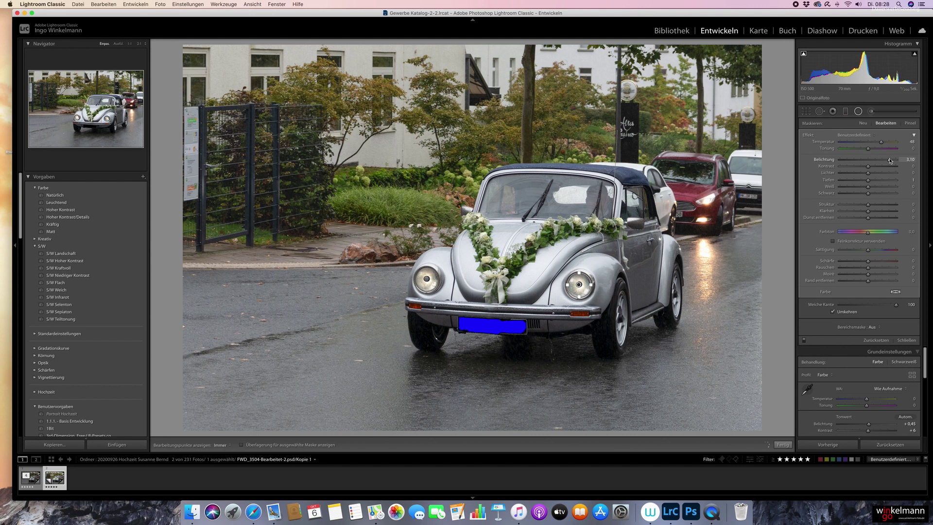
pyautogui.moveTo(890, 161); pyautogui.dragTo(889, 160)
pyautogui.click(857, 111)
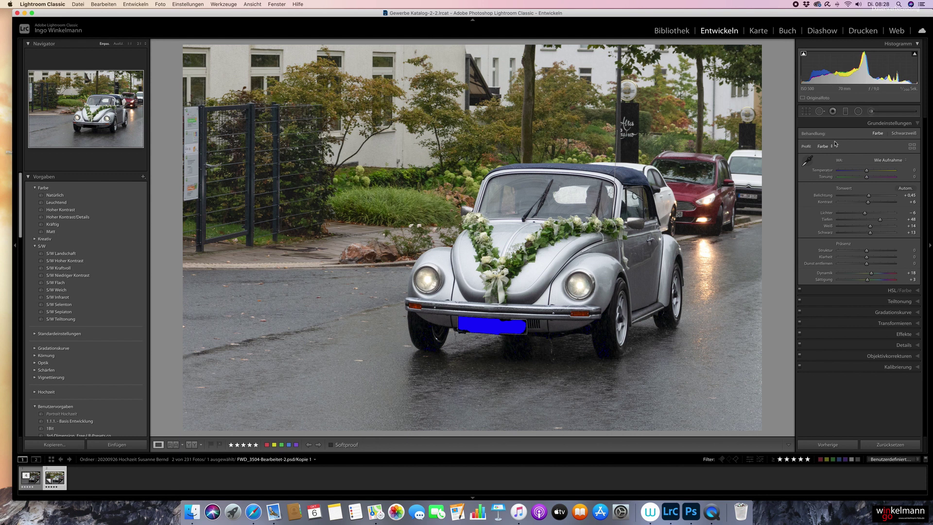
pyautogui.click(857, 111)
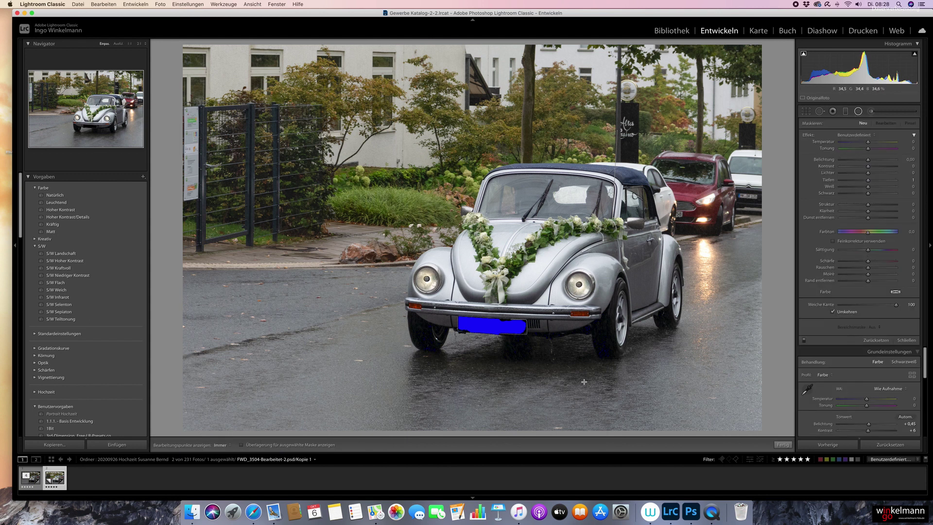
# - Add a radial filter on the right headlight's road reflection with Exposure about 2.2 and Temperature 41
pyautogui.moveTo(584, 369); pyautogui.dragTo(607, 440)
pyautogui.moveTo(584, 369); pyautogui.dragTo(587, 402)
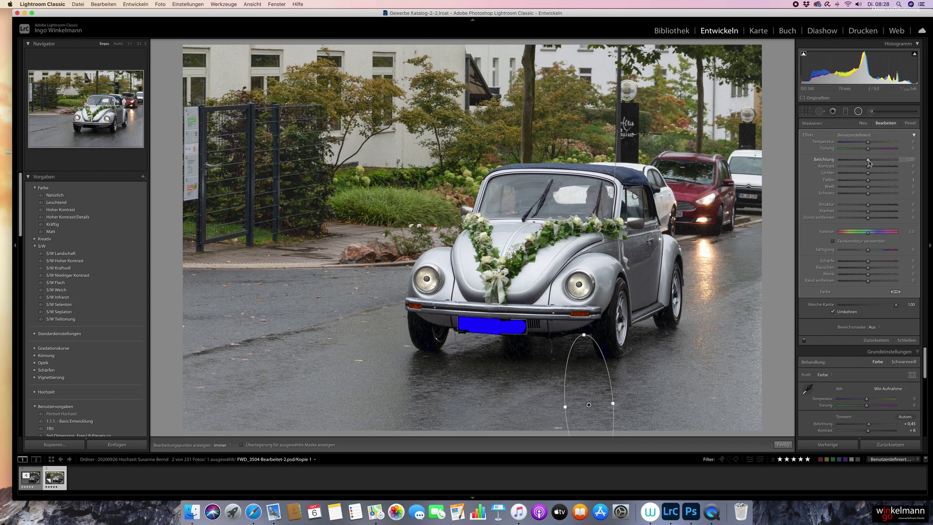
pyautogui.moveTo(868, 162); pyautogui.dragTo(883, 159)
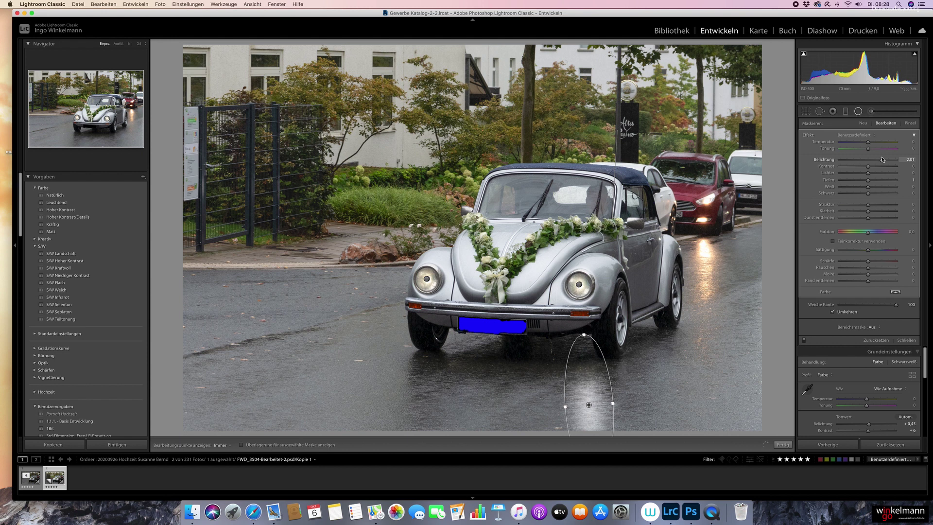
pyautogui.moveTo(868, 141); pyautogui.dragTo(880, 143)
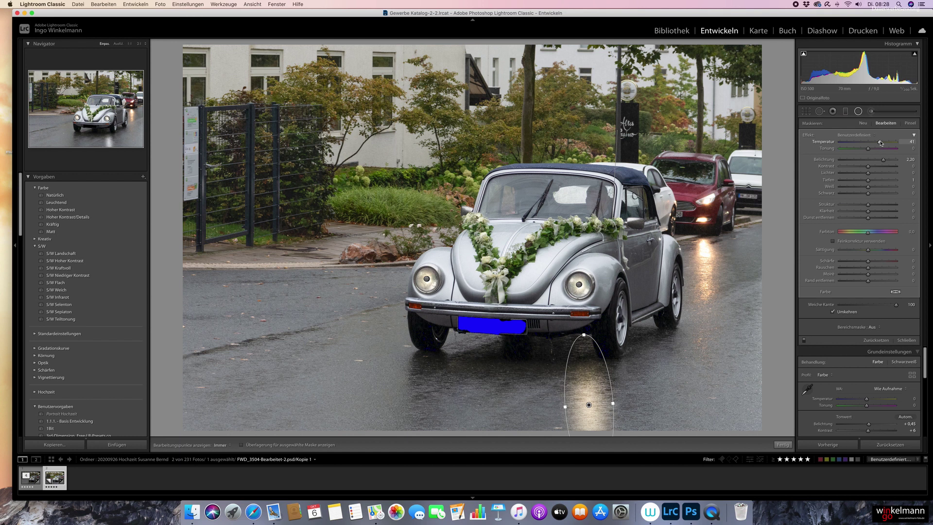
pyautogui.click(863, 124)
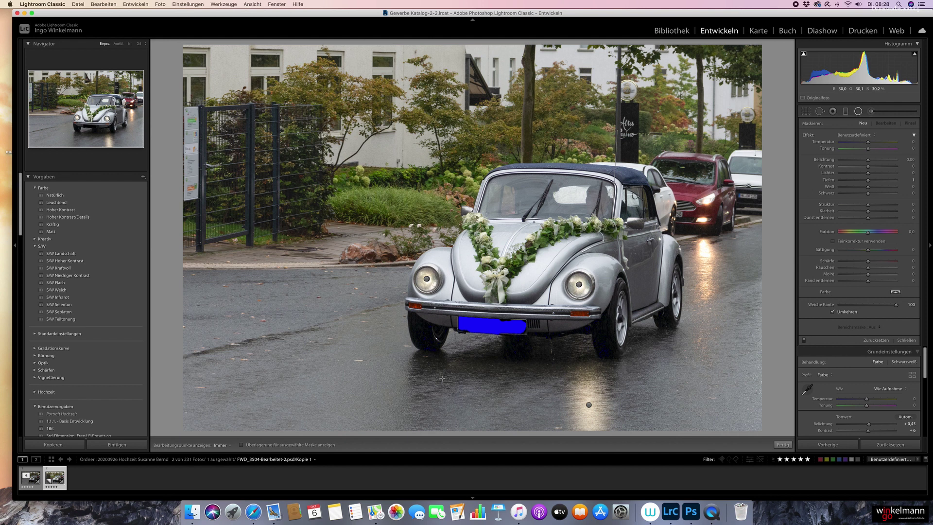
# - Add a radial filter on the left headlight's road reflection with Exposure 1.64 and Temperature 34
pyautogui.moveTo(436, 383); pyautogui.dragTo(461, 450)
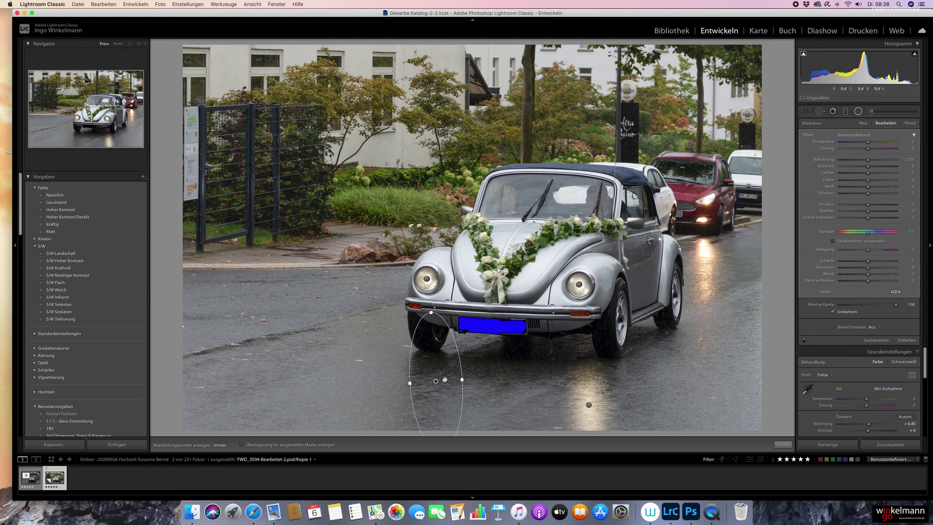
pyautogui.moveTo(445, 379); pyautogui.dragTo(440, 392)
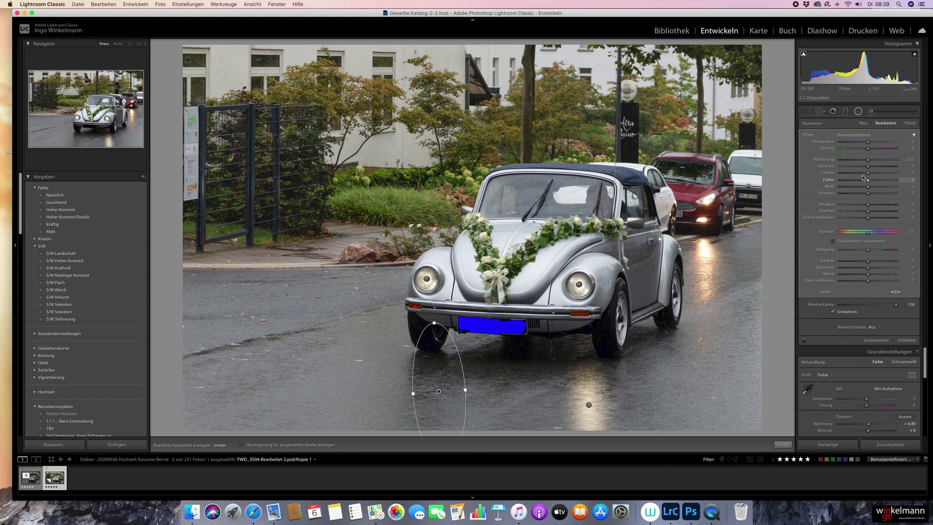
pyautogui.moveTo(868, 159); pyautogui.dragTo(876, 162)
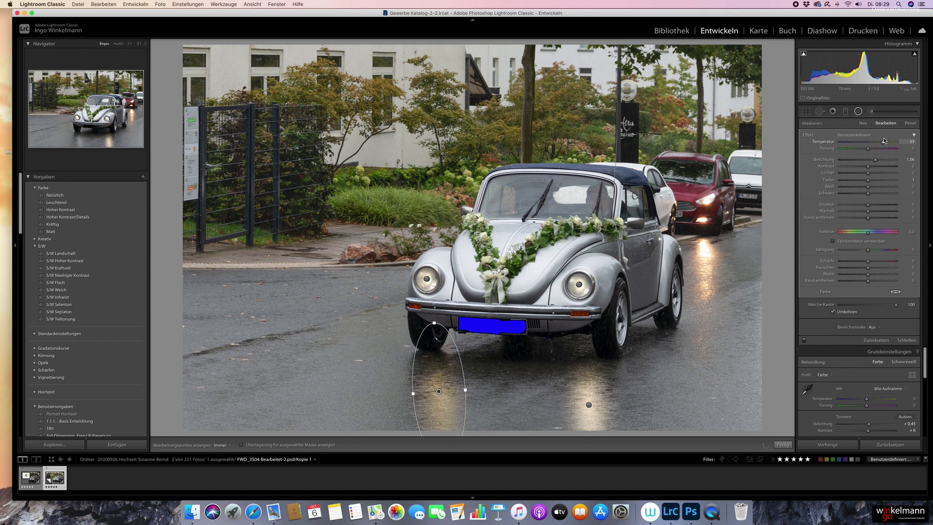
pyautogui.moveTo(875, 159); pyautogui.dragTo(881, 161)
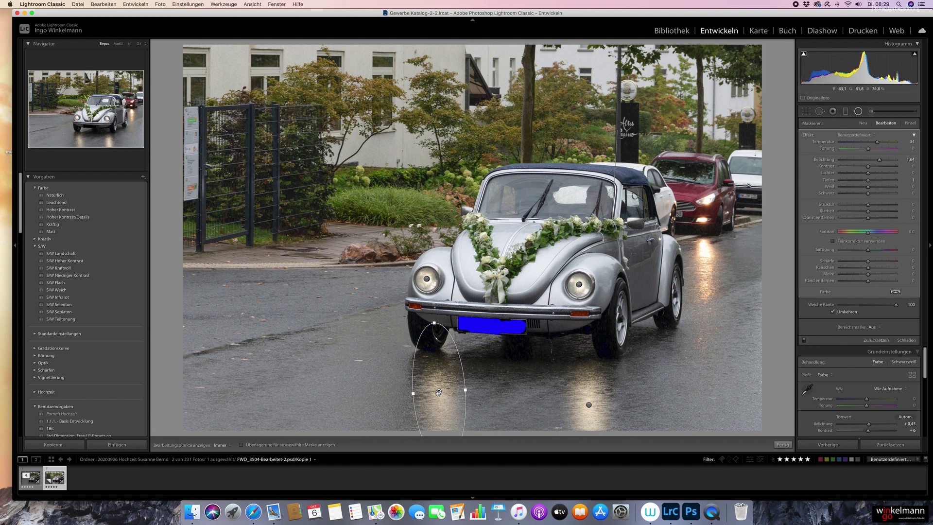
pyautogui.moveTo(439, 391); pyautogui.dragTo(439, 401)
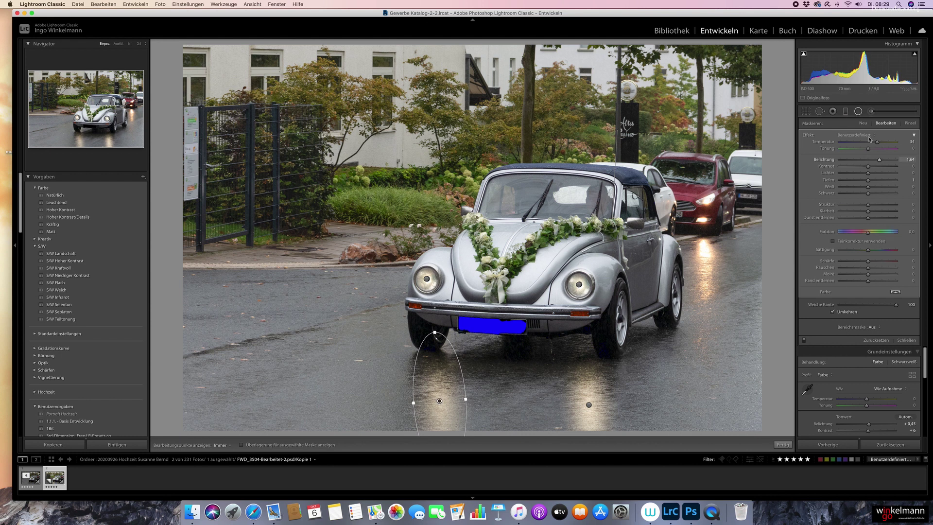
pyautogui.click(858, 111)
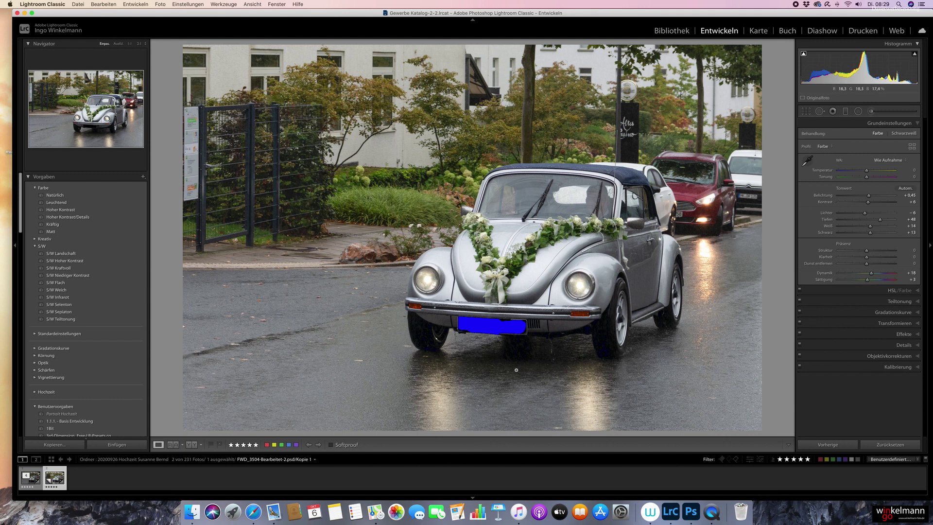
pyautogui.click(173, 444)
pyautogui.moveTo(35, 483); pyautogui.dragTo(285, 243)
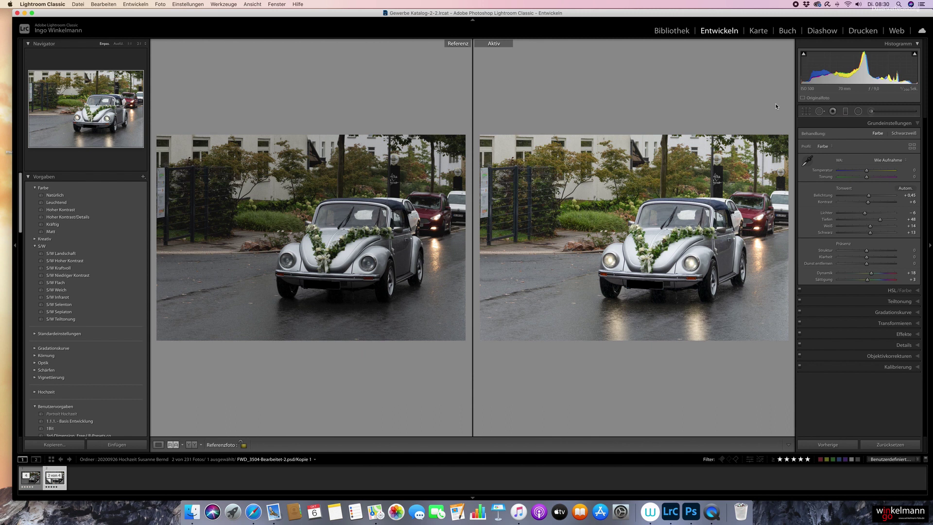
pyautogui.click(158, 445)
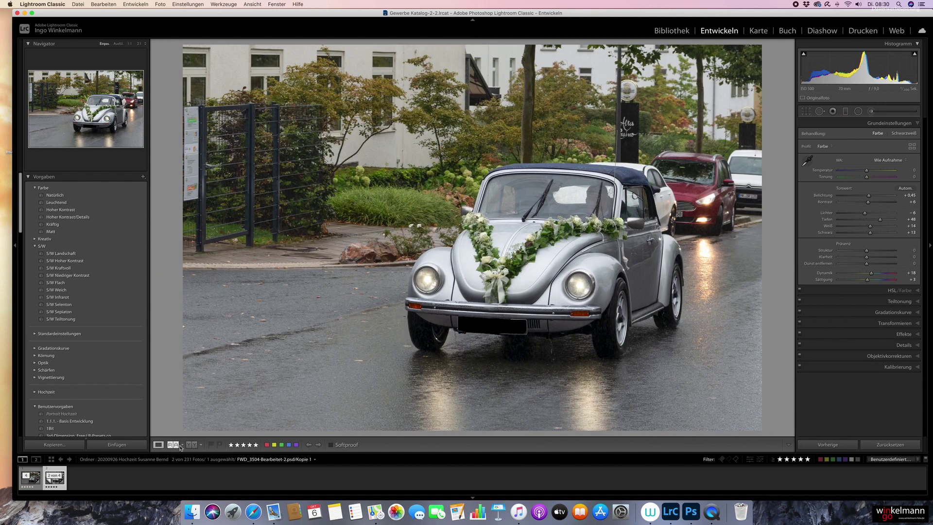
# - Set the Post-Crop Vignette Amount to -18 in the Effects panel
pyautogui.click(903, 334)
pyautogui.moveTo(867, 201); pyautogui.dragTo(861, 202)
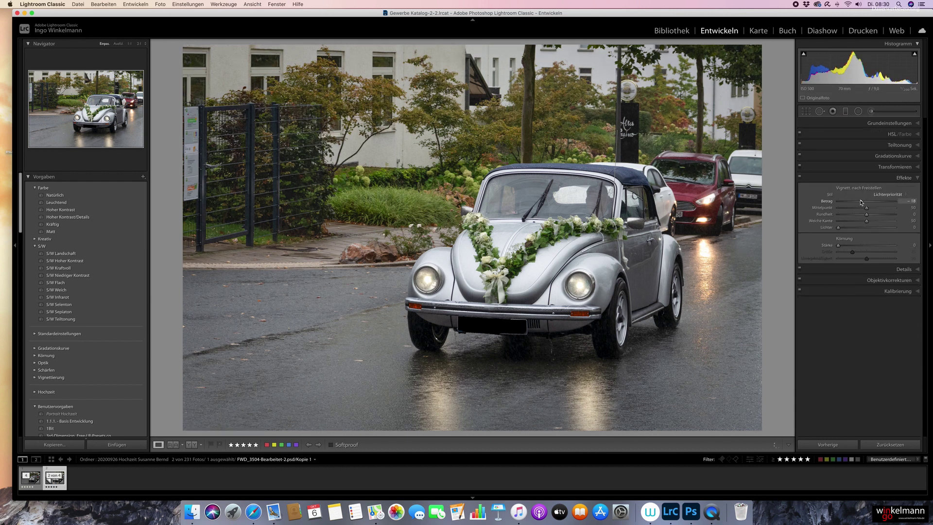
pyautogui.click(914, 179)
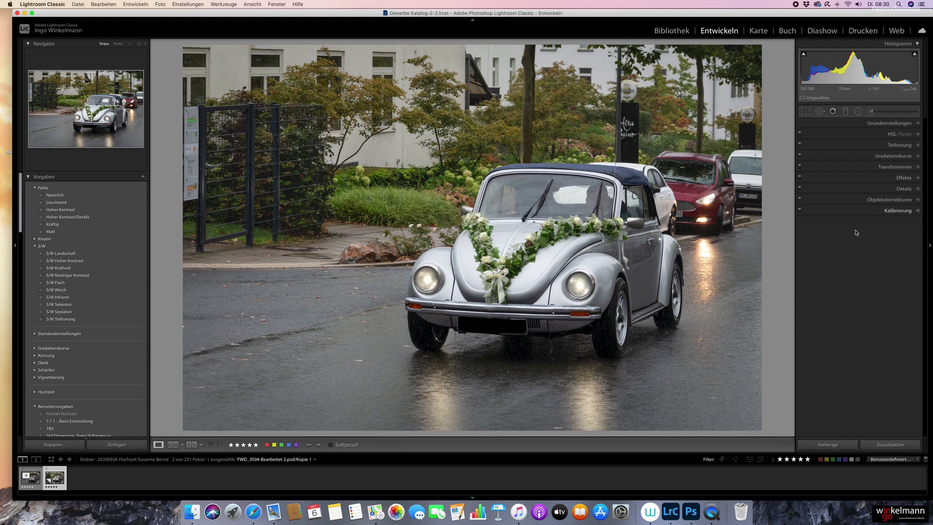